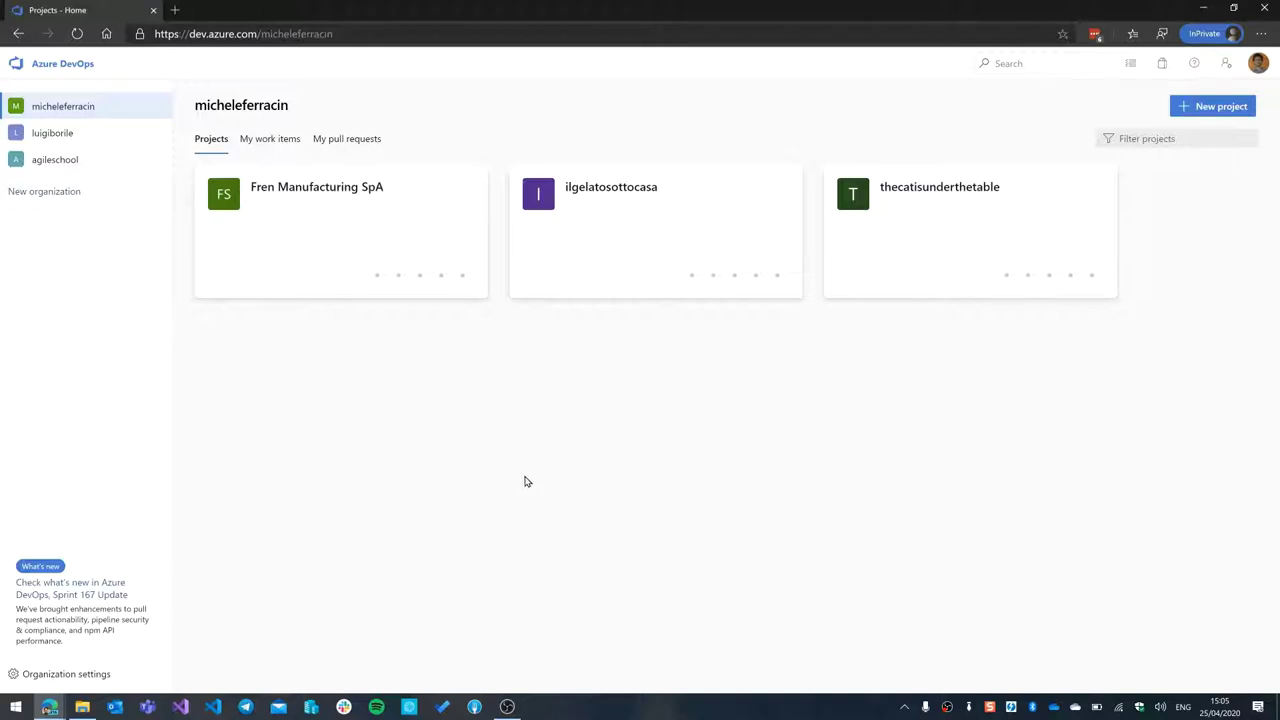
Open the Stories board of the Fren Manufacturing SpA project
{"action": "left_click", "coordinate": [287, 207]}
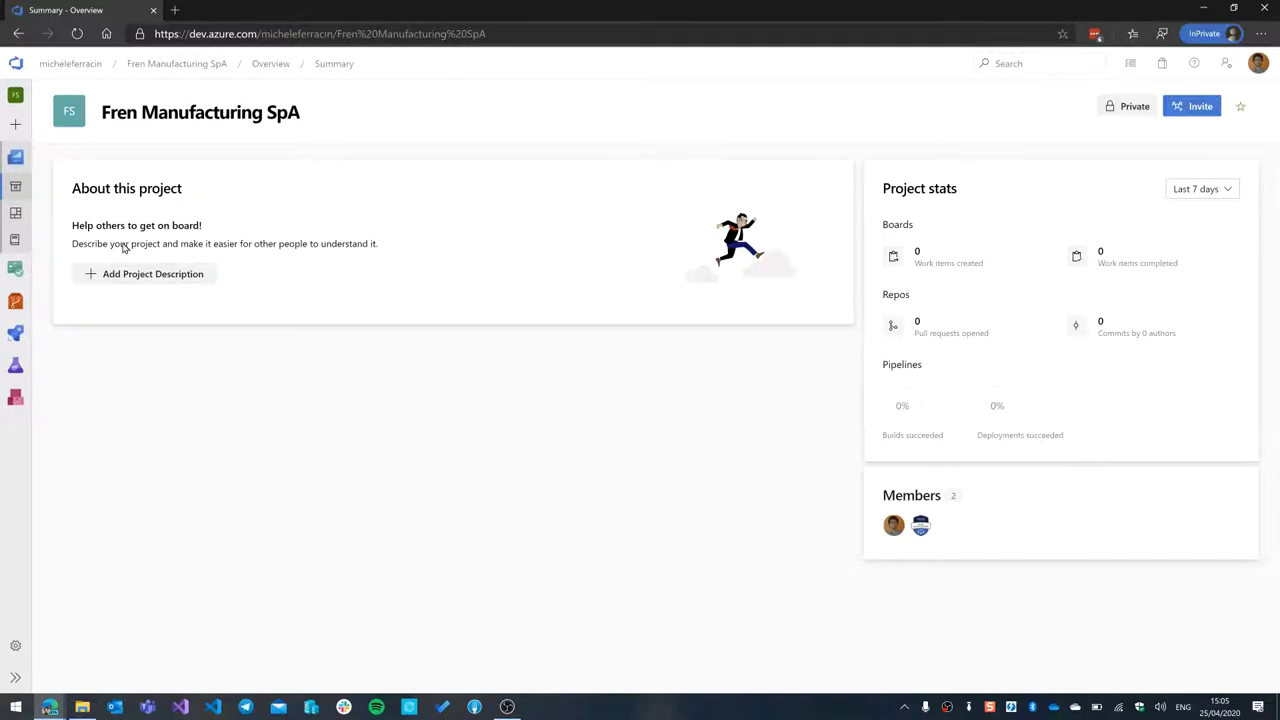
{"action": "left_click", "coordinate": [17, 266]}
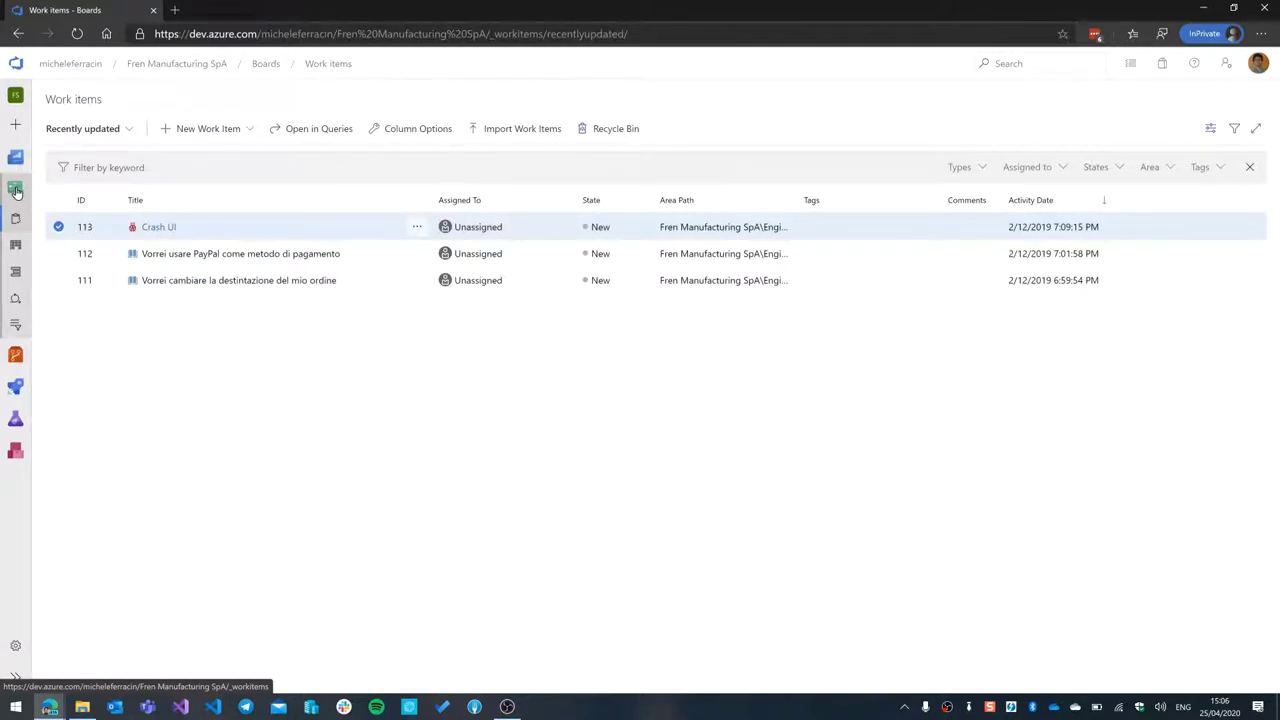
{"action": "left_click", "coordinate": [17, 254]}
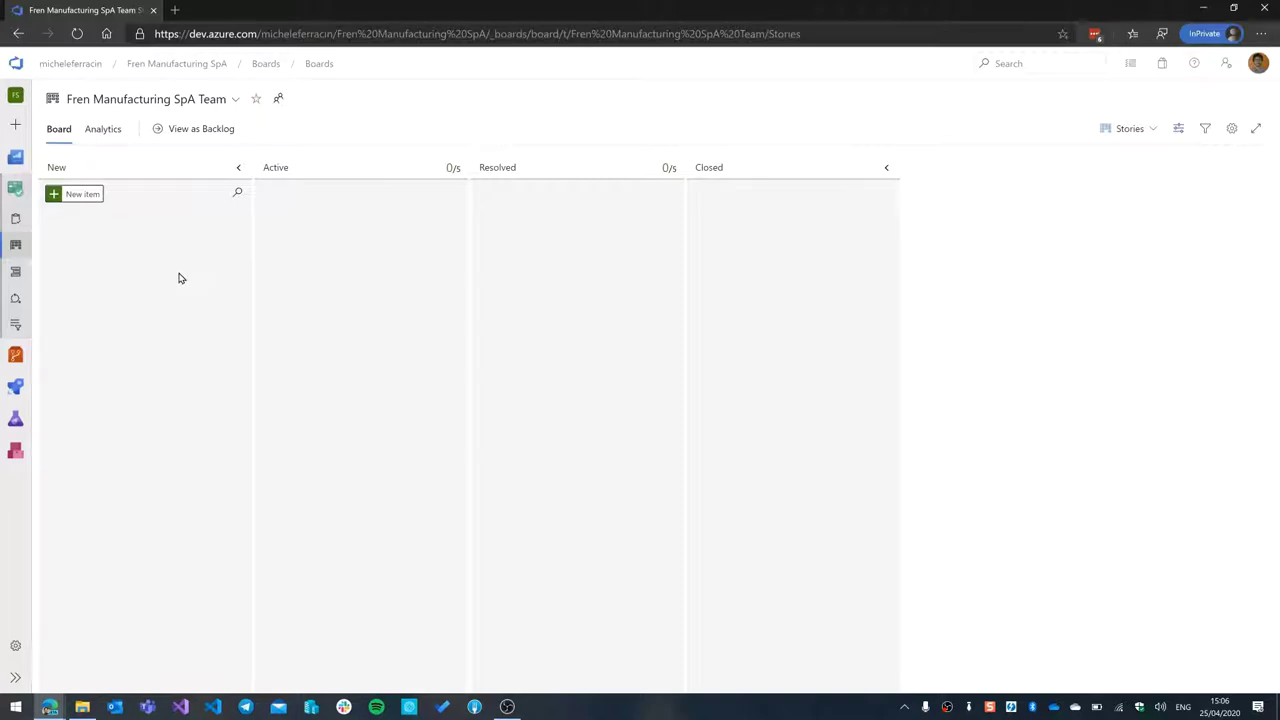
Create a user story titled "Prova 1" on the board and move its card to the Active column
{"action": "left_click", "coordinate": [77, 197]}
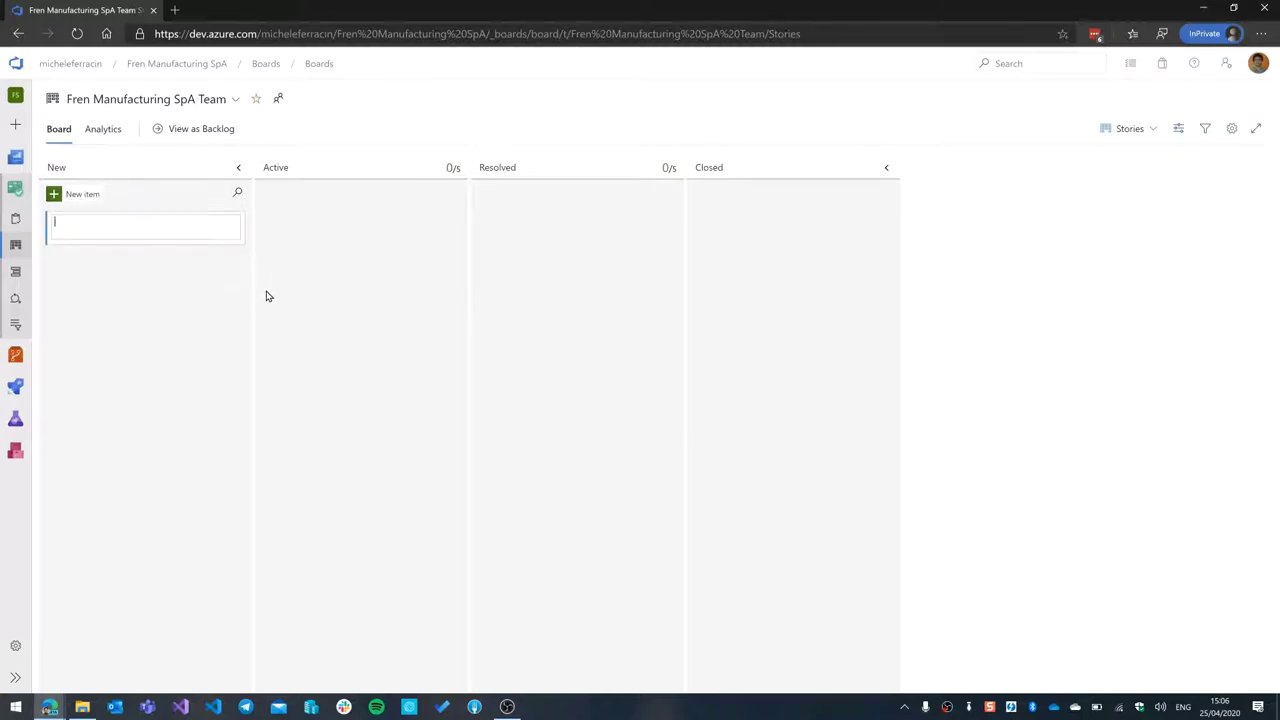
{"action": "type", "text": "Prova 1"}
{"action": "key", "text": "Return"}
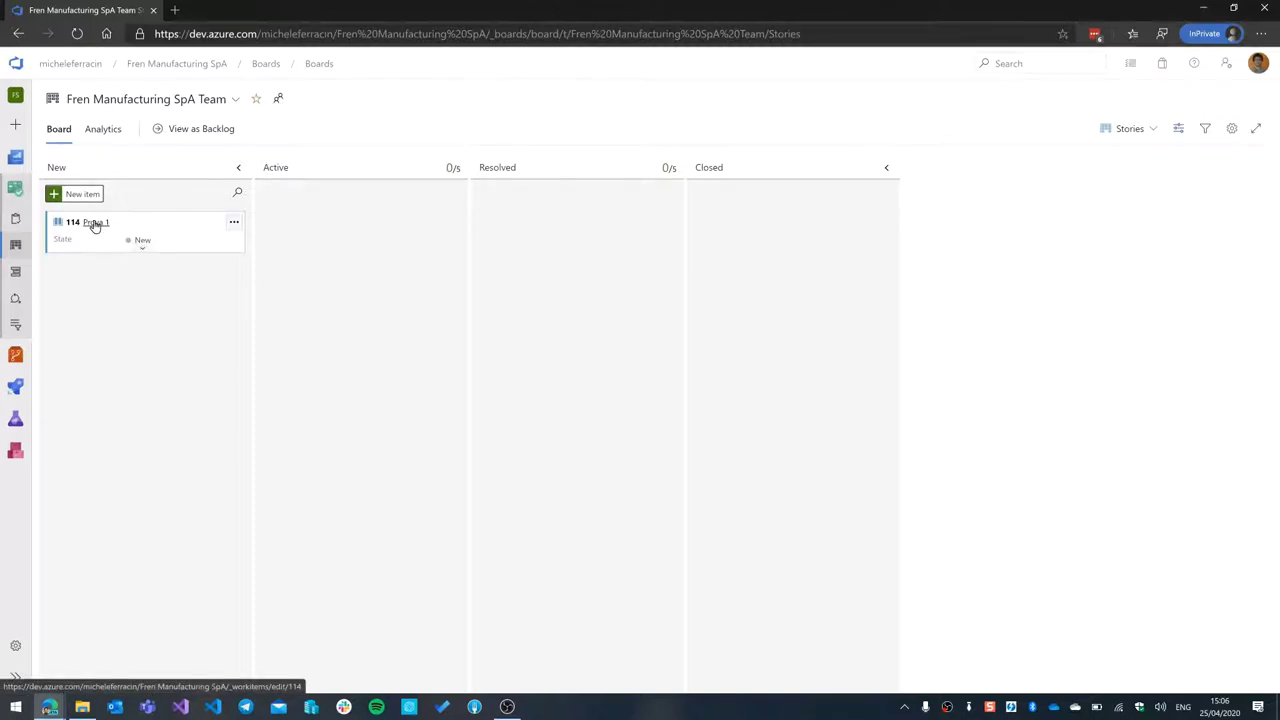
{"action": "left_click_drag", "start_coordinate": [163, 229], "coordinate": [395, 266]}
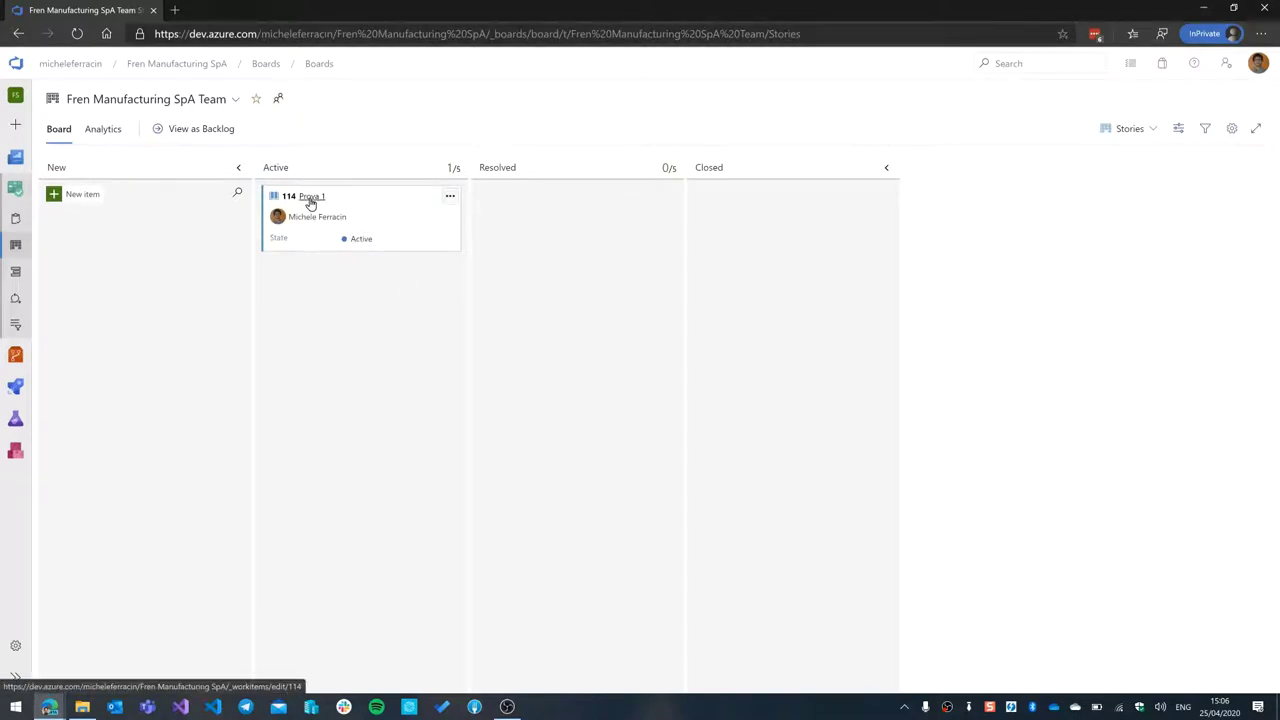
Set the Prova 1 story's state to New in its details and save the work item
{"action": "left_click", "coordinate": [311, 197]}
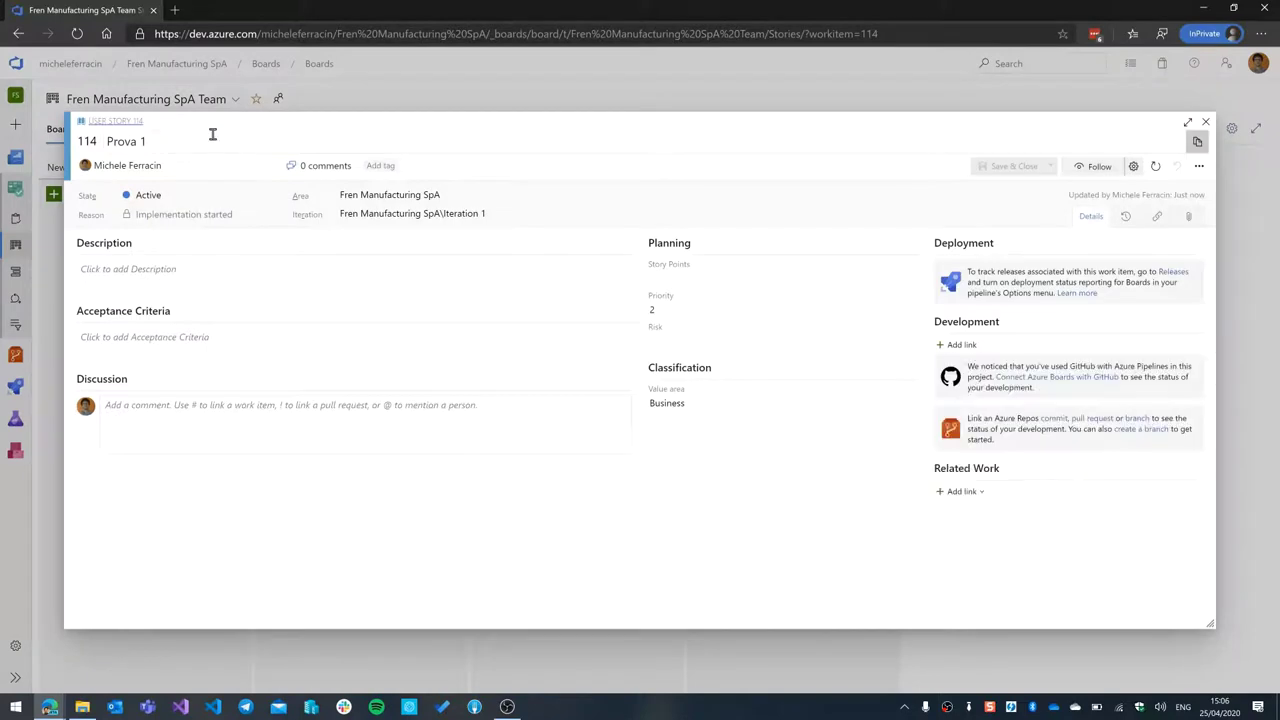
{"action": "left_click", "coordinate": [276, 198]}
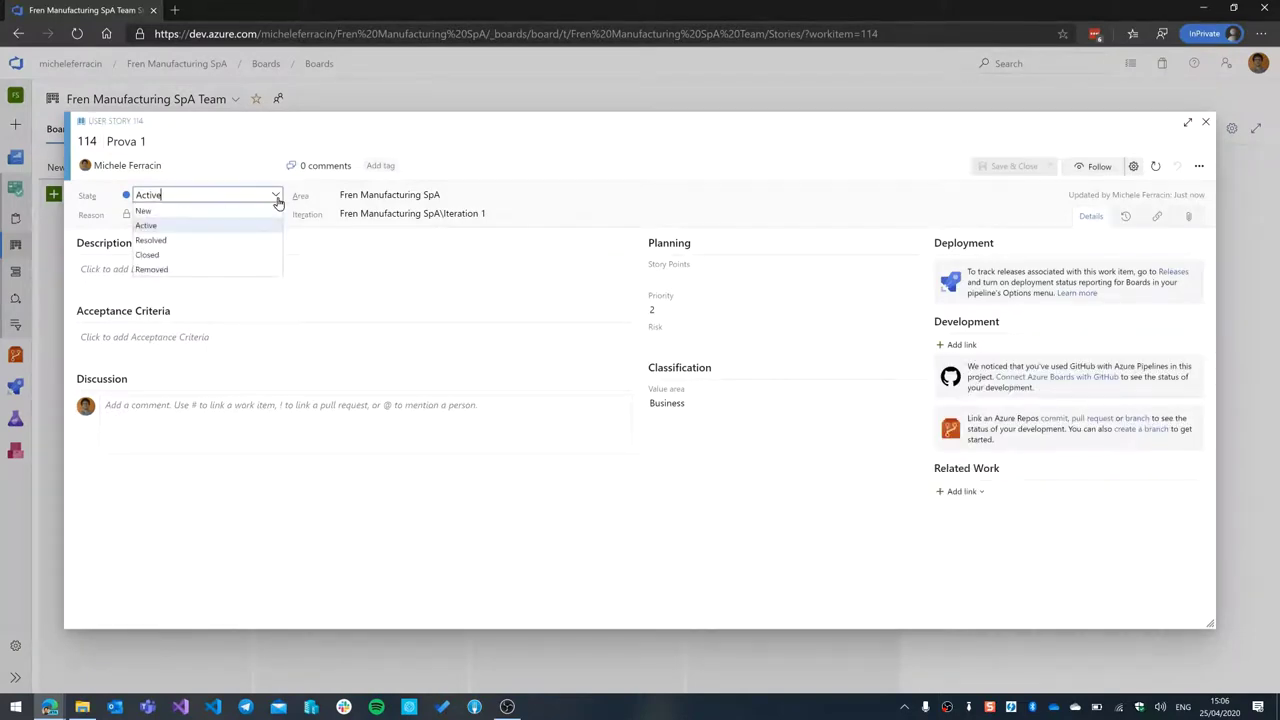
{"action": "left_click", "coordinate": [228, 211]}
{"action": "left_click", "coordinate": [1013, 170]}
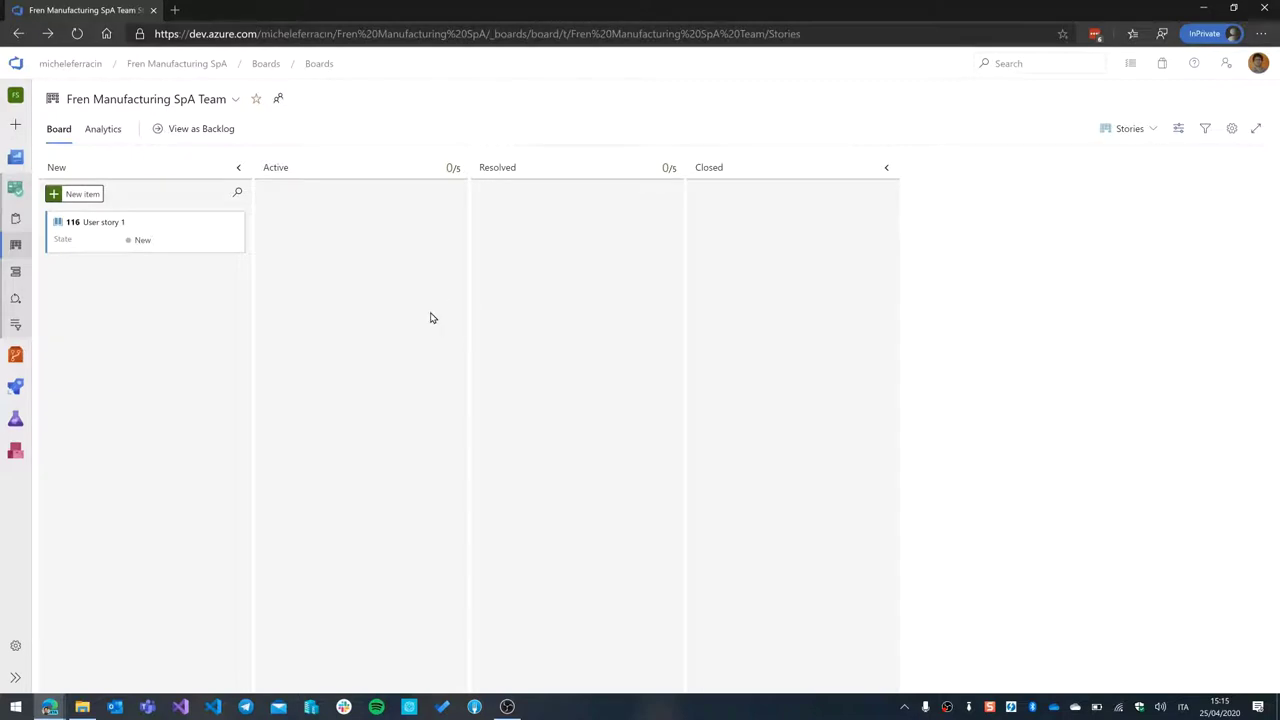
Add three user stories titled "Prova 1", "Prova 2" and "Prova 3" to the board's New column
{"action": "left_click", "coordinate": [436, 317]}
{"action": "left_click", "coordinate": [73, 196]}
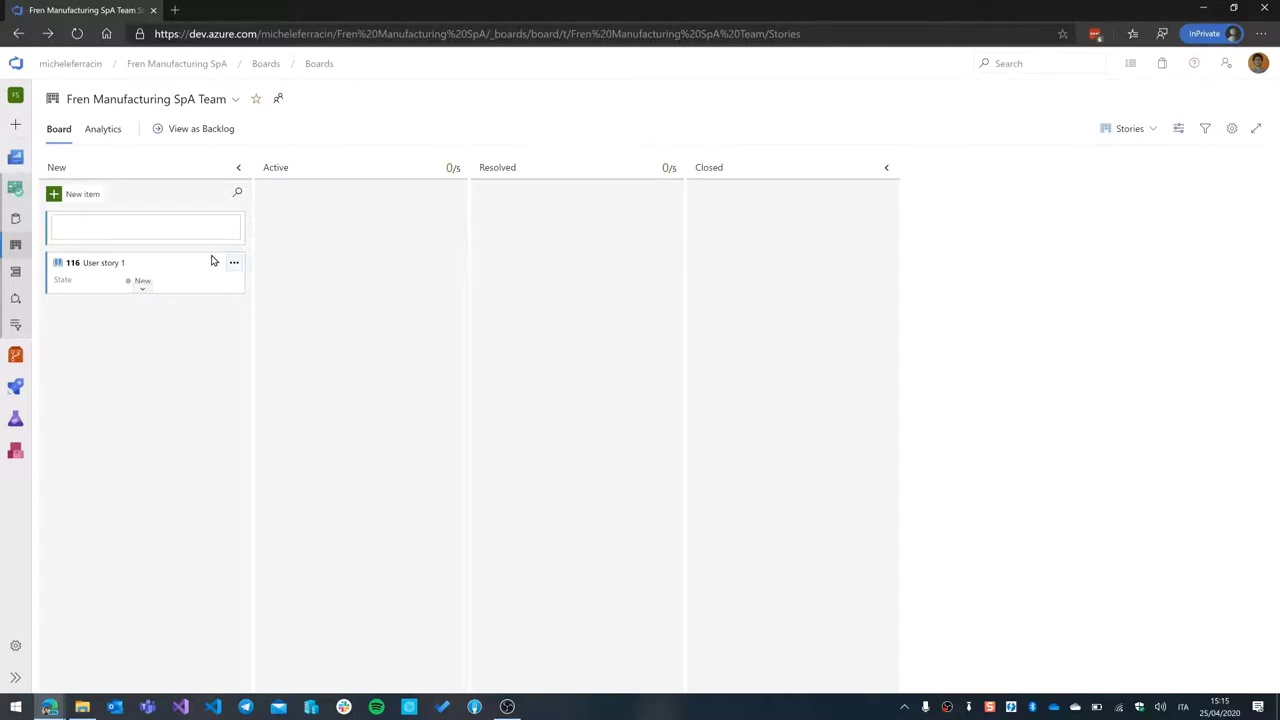
{"action": "type", "text": "Prova 1"}
{"action": "key", "text": "Return"}
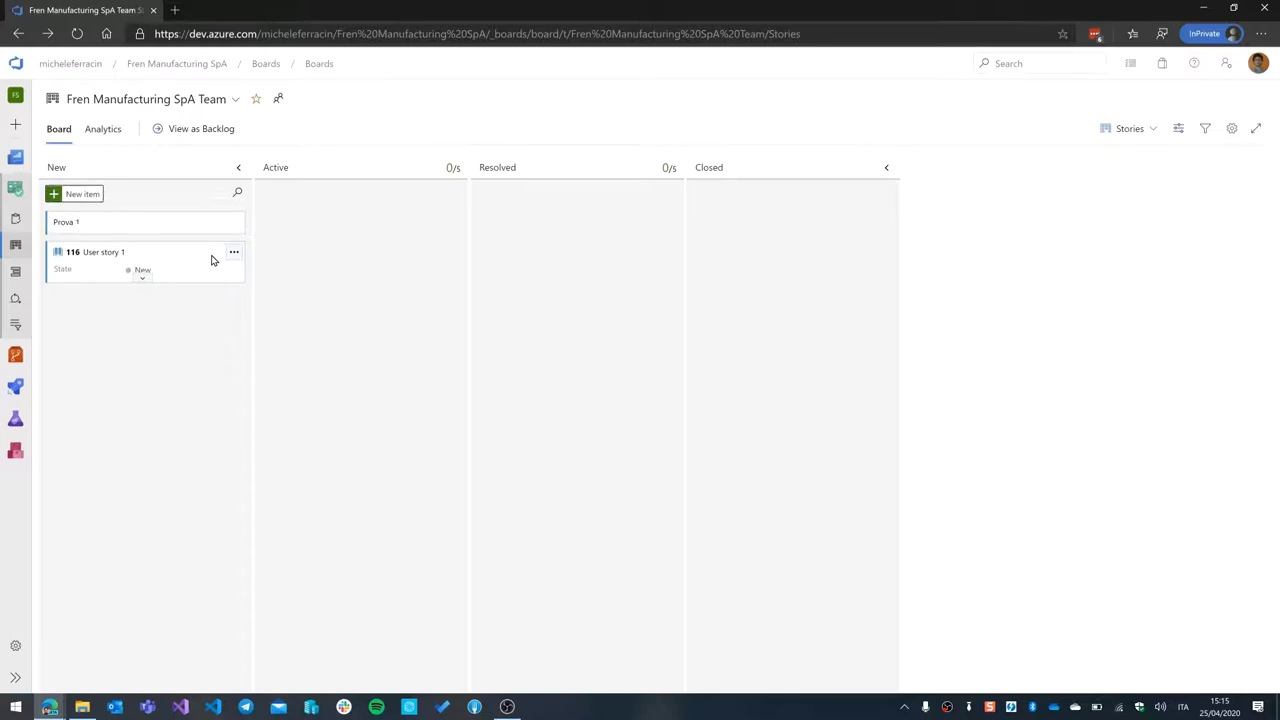
{"action": "left_click", "coordinate": [82, 195]}
{"action": "type", "text": "Prova 2"}
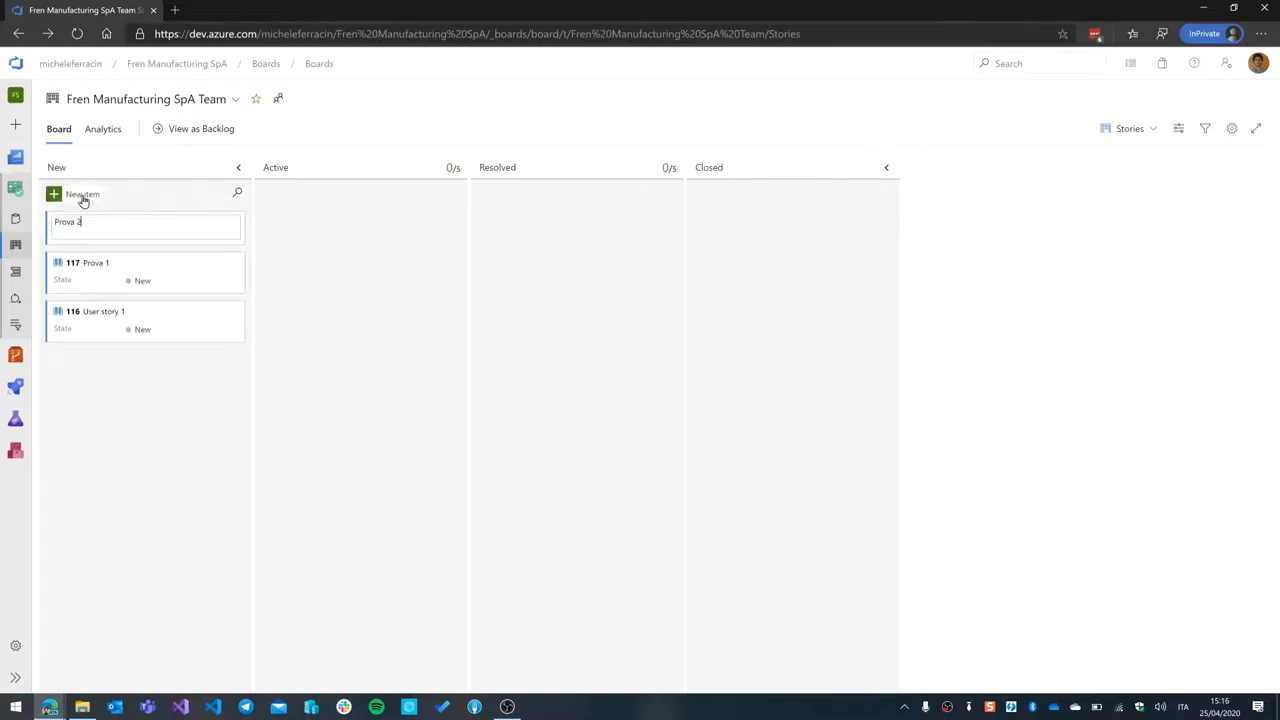
{"action": "key", "text": "Return"}
{"action": "left_click", "coordinate": [82, 195]}
{"action": "type", "text": "Prova 3"}
{"action": "key", "text": "Return"}
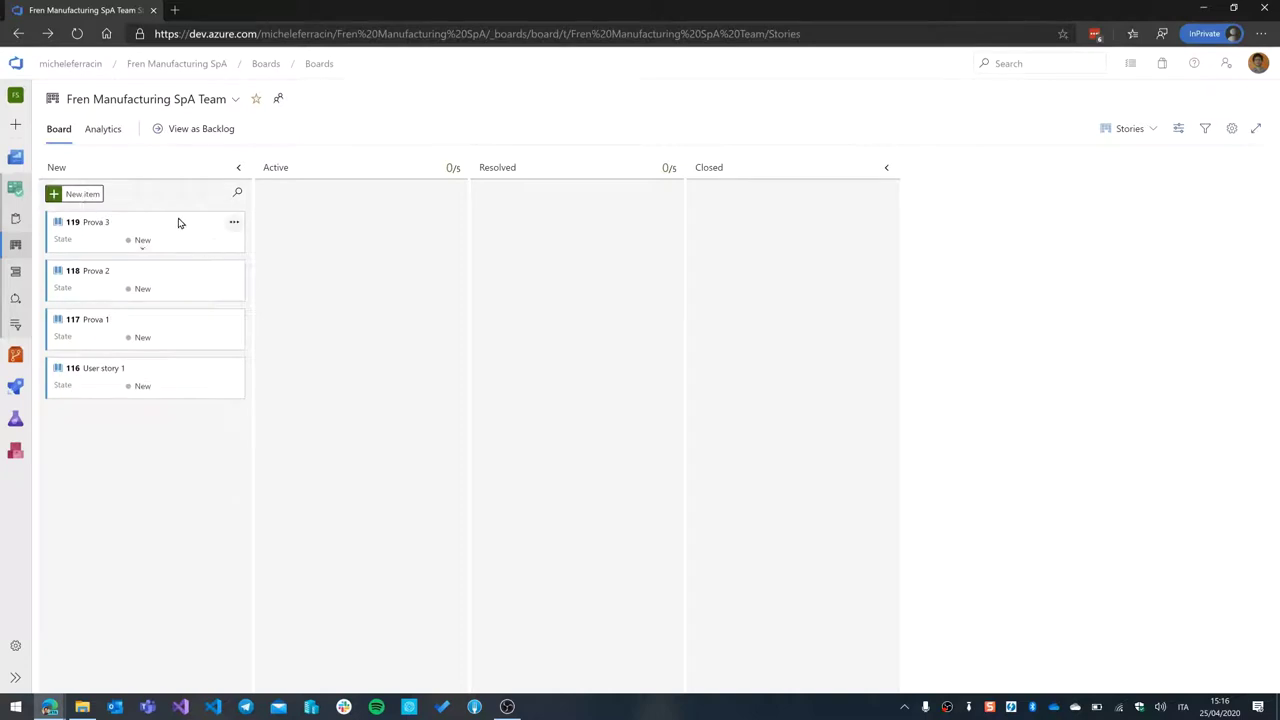
Move the Prova 3 card to Active and the Prova 2 card through Resolved to Active, and review Prova 2's details
{"action": "left_click_drag", "start_coordinate": [192, 222], "coordinate": [269, 286]}
{"action": "left_click_drag", "start_coordinate": [180, 272], "coordinate": [537, 264]}
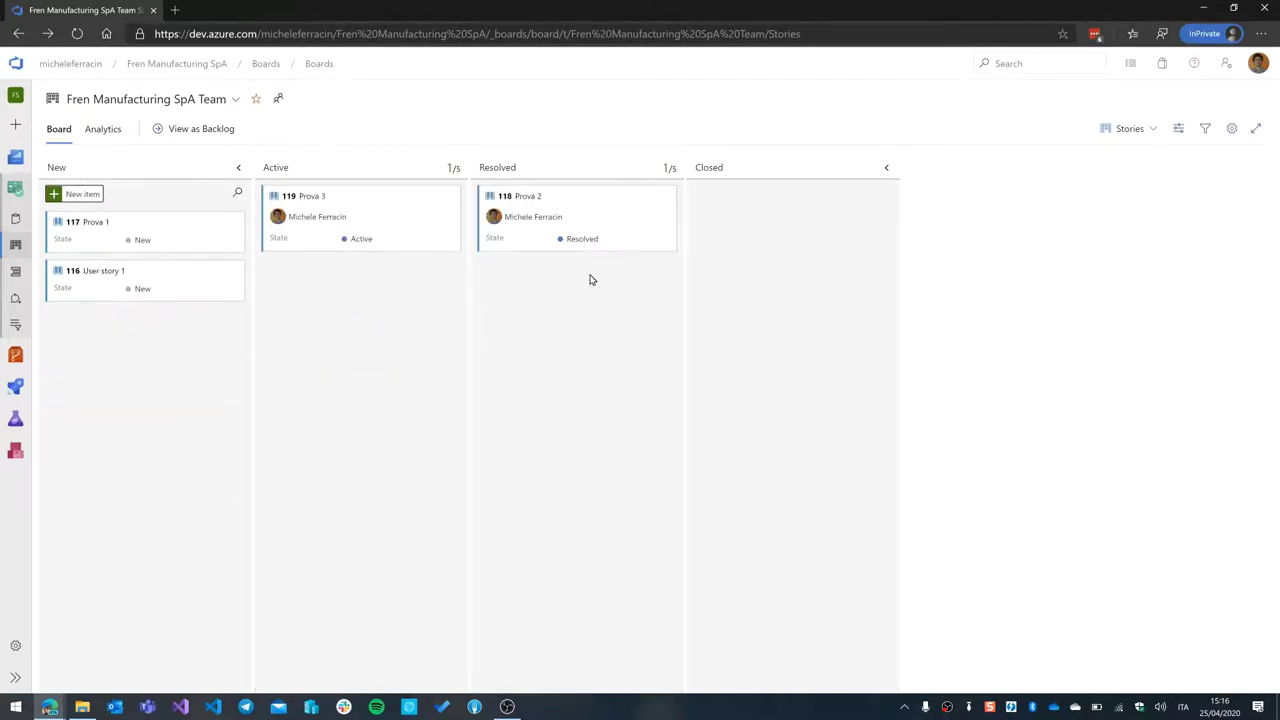
{"action": "left_click_drag", "start_coordinate": [560, 220], "coordinate": [340, 345]}
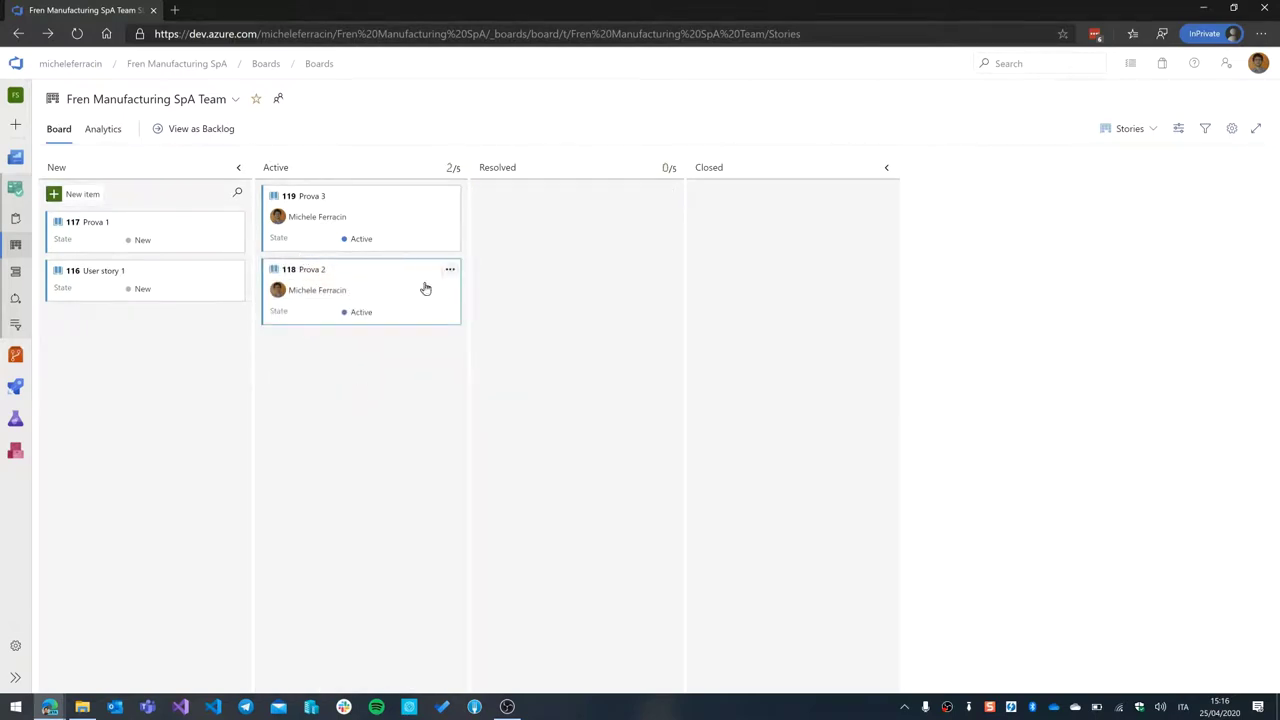
{"action": "left_click", "coordinate": [322, 277]}
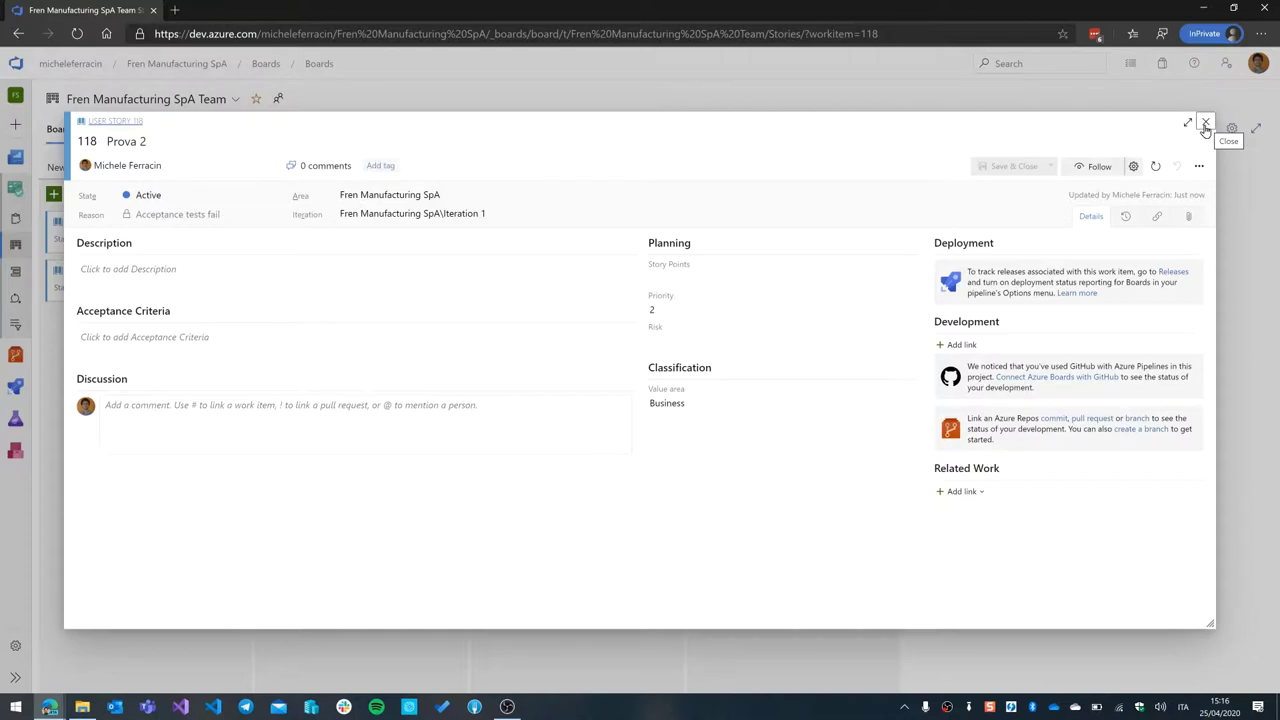
{"action": "left_click", "coordinate": [1205, 124]}
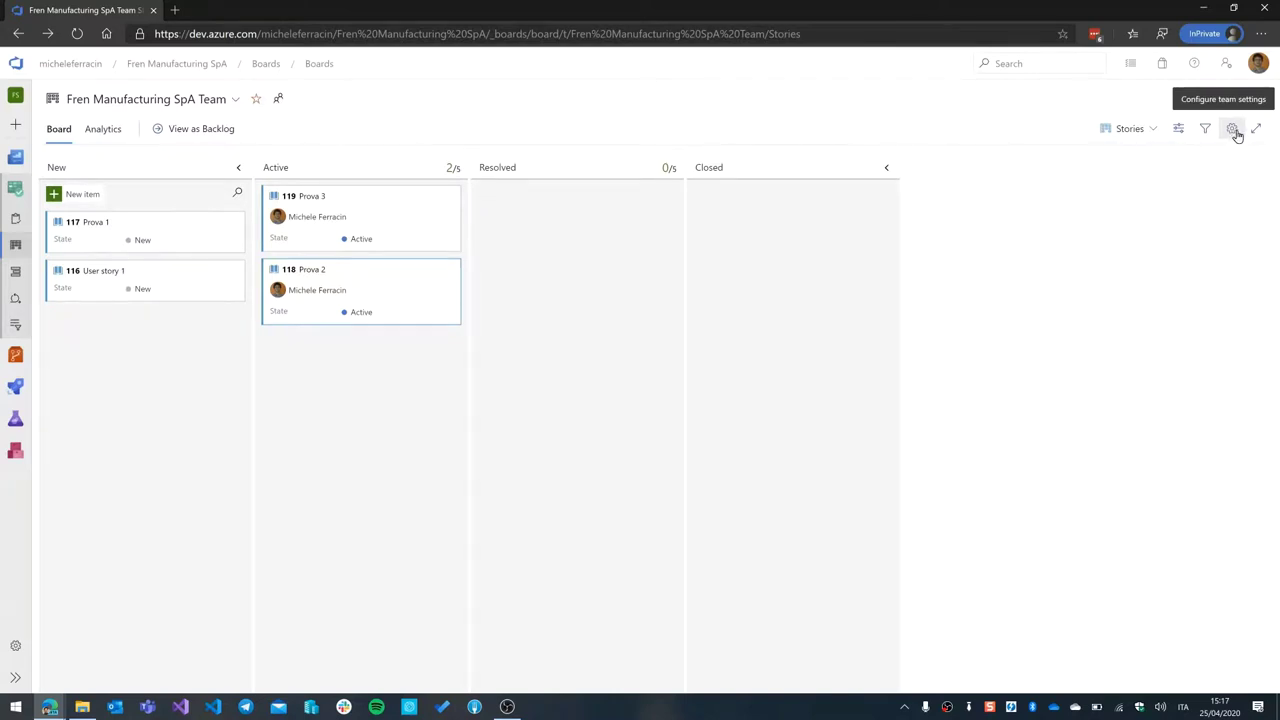
Add a card styling rule named "Blocker" with a light red card color and an underlined title in the board settings
{"action": "left_click", "coordinate": [1234, 131]}
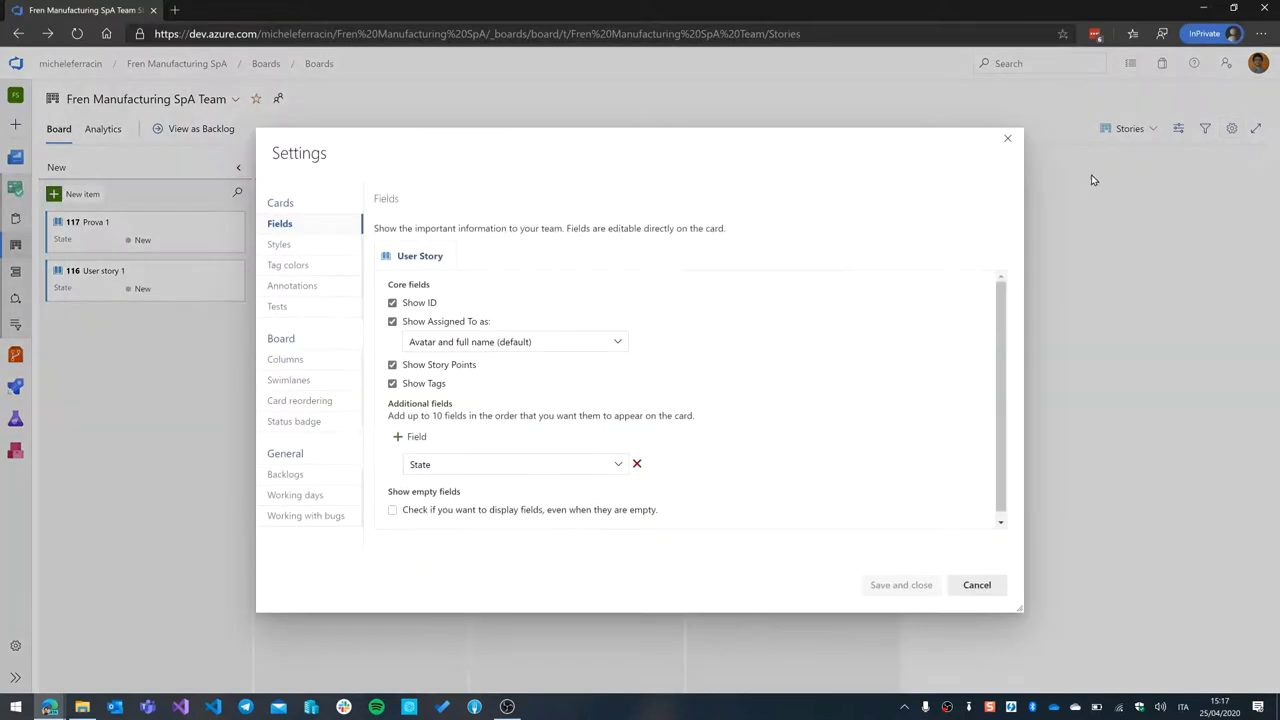
{"action": "left_click", "coordinate": [293, 250]}
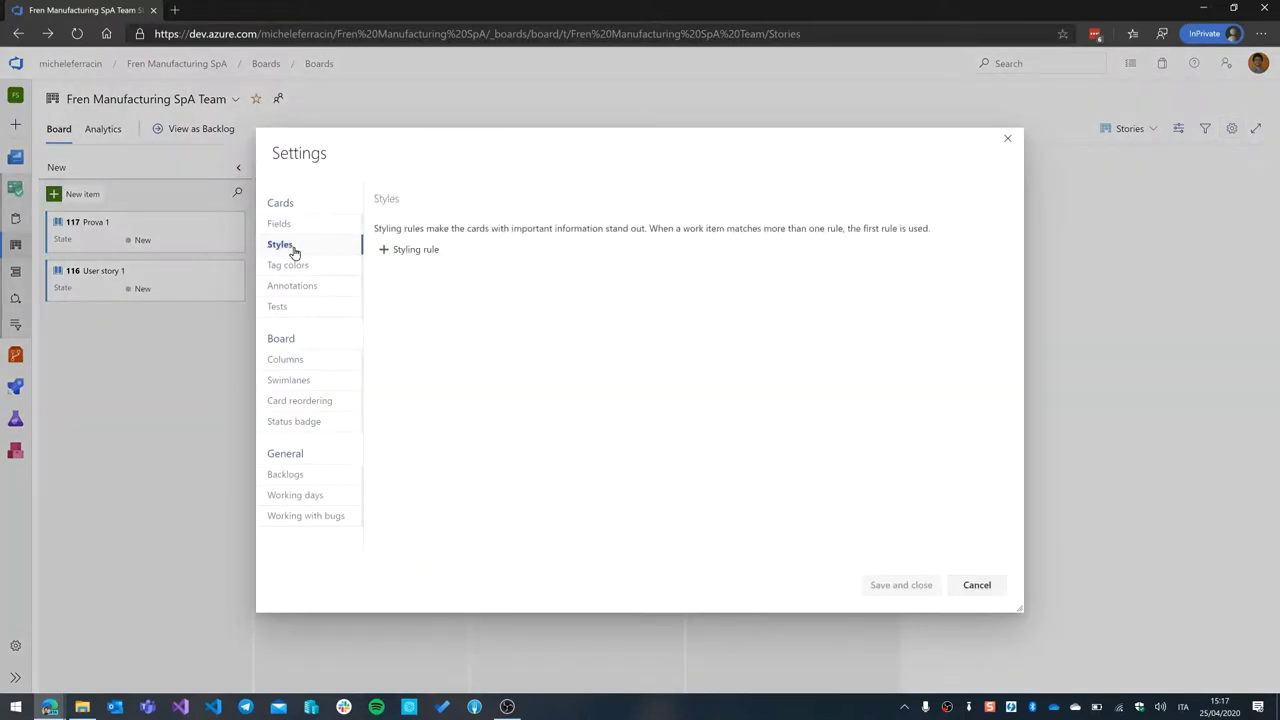
{"action": "left_click", "coordinate": [388, 256]}
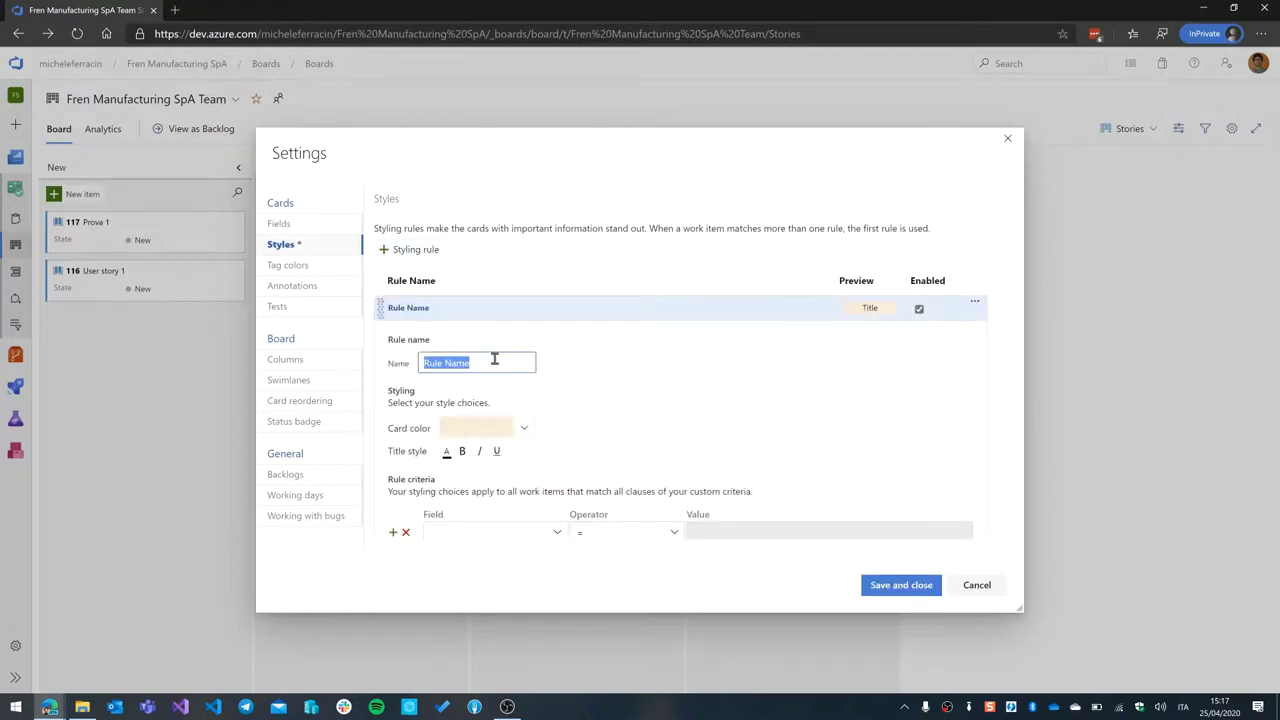
{"action": "type", "text": "Blocker"}
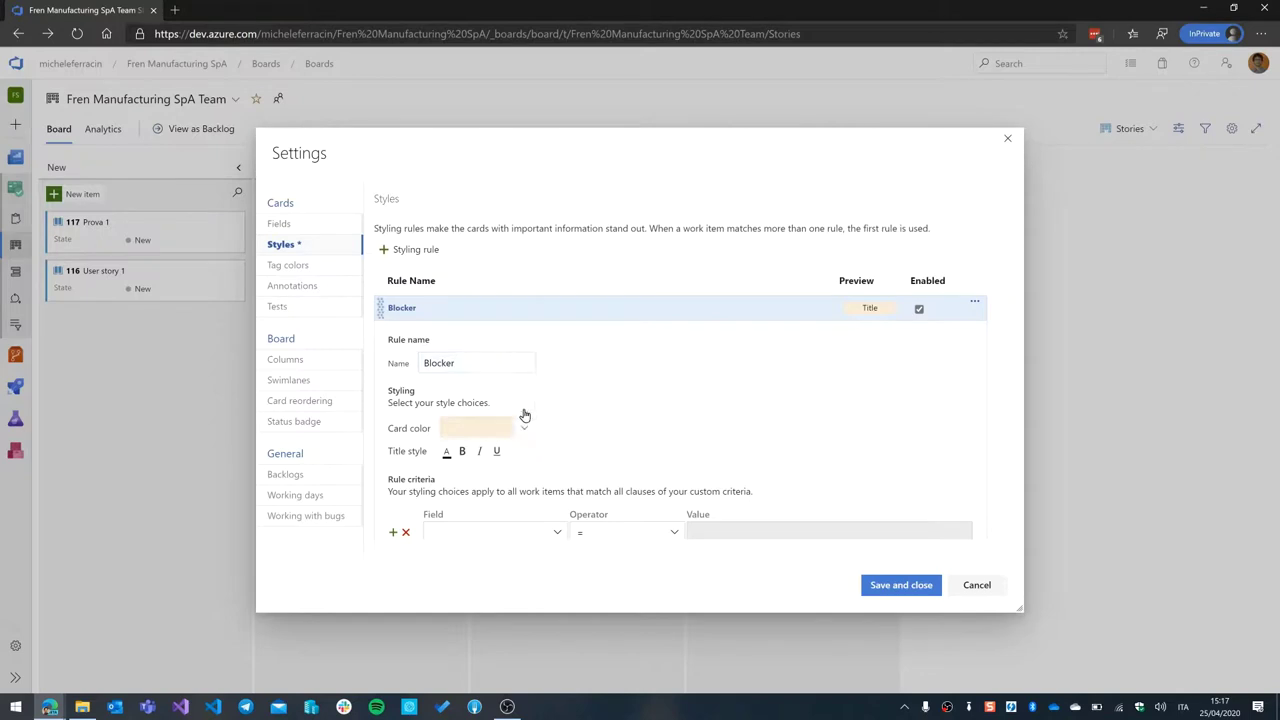
{"action": "left_click", "coordinate": [524, 424]}
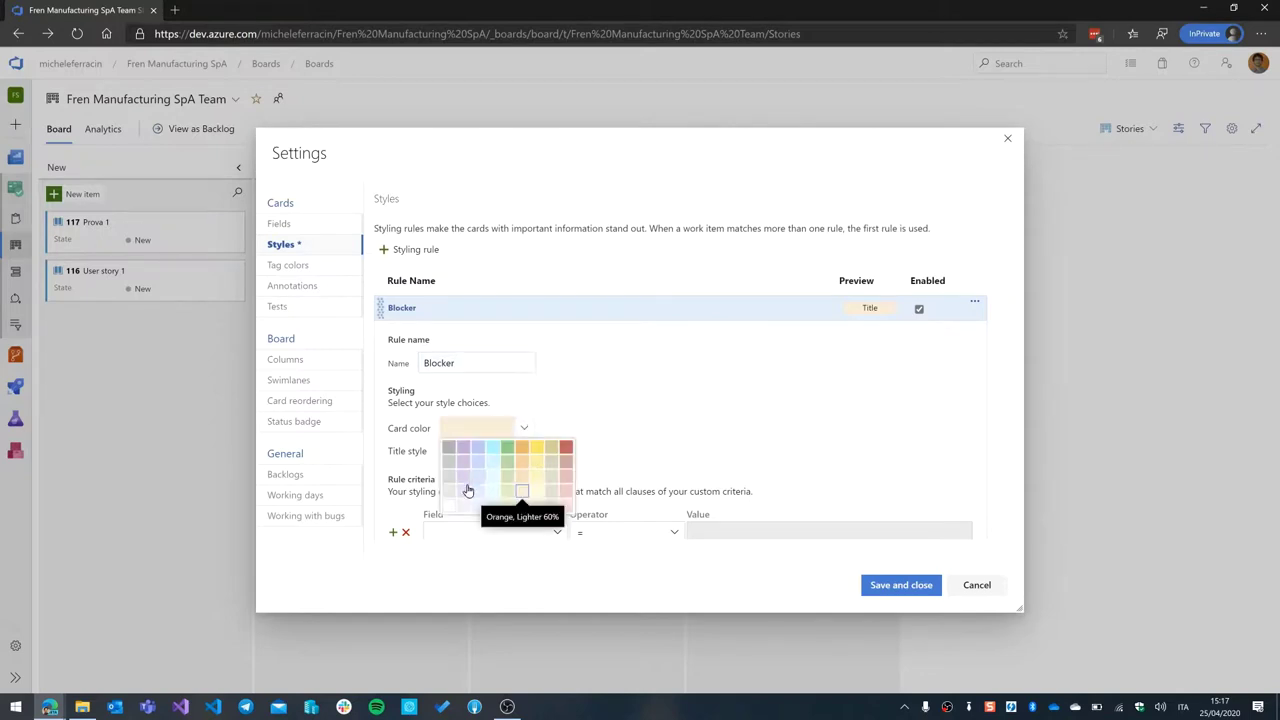
{"action": "left_click", "coordinate": [566, 490]}
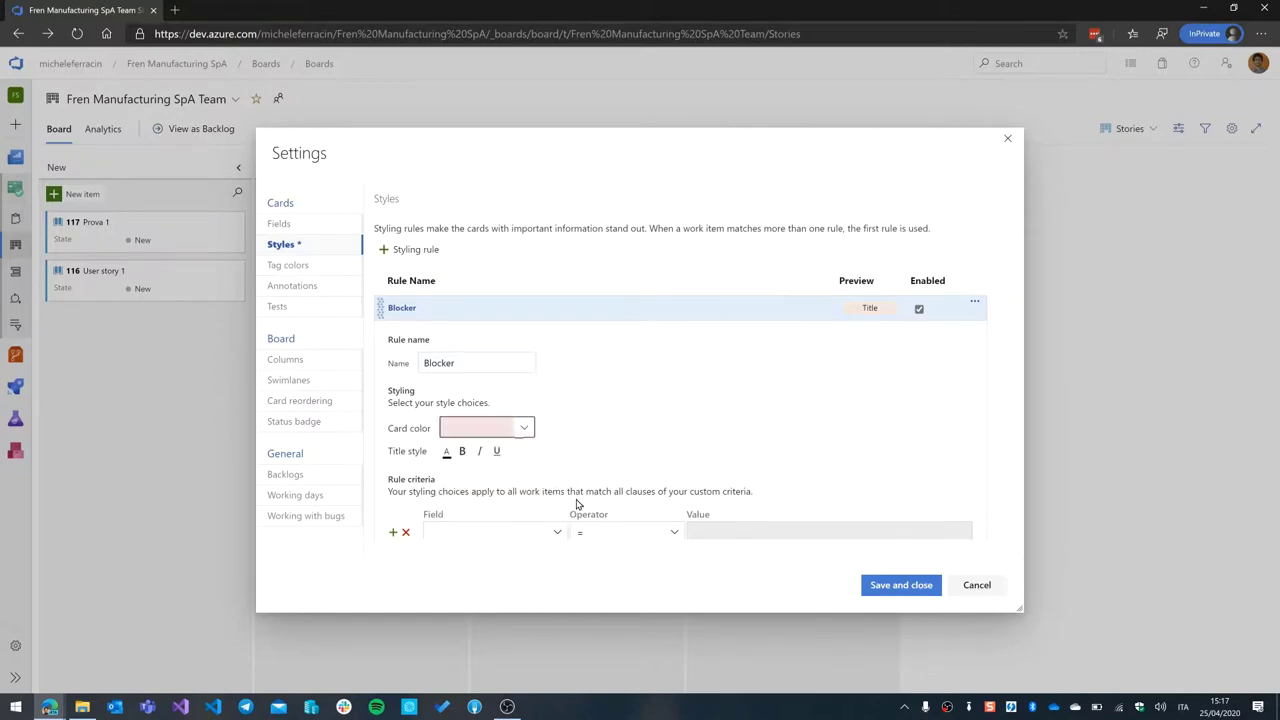
{"action": "left_click", "coordinate": [496, 451]}
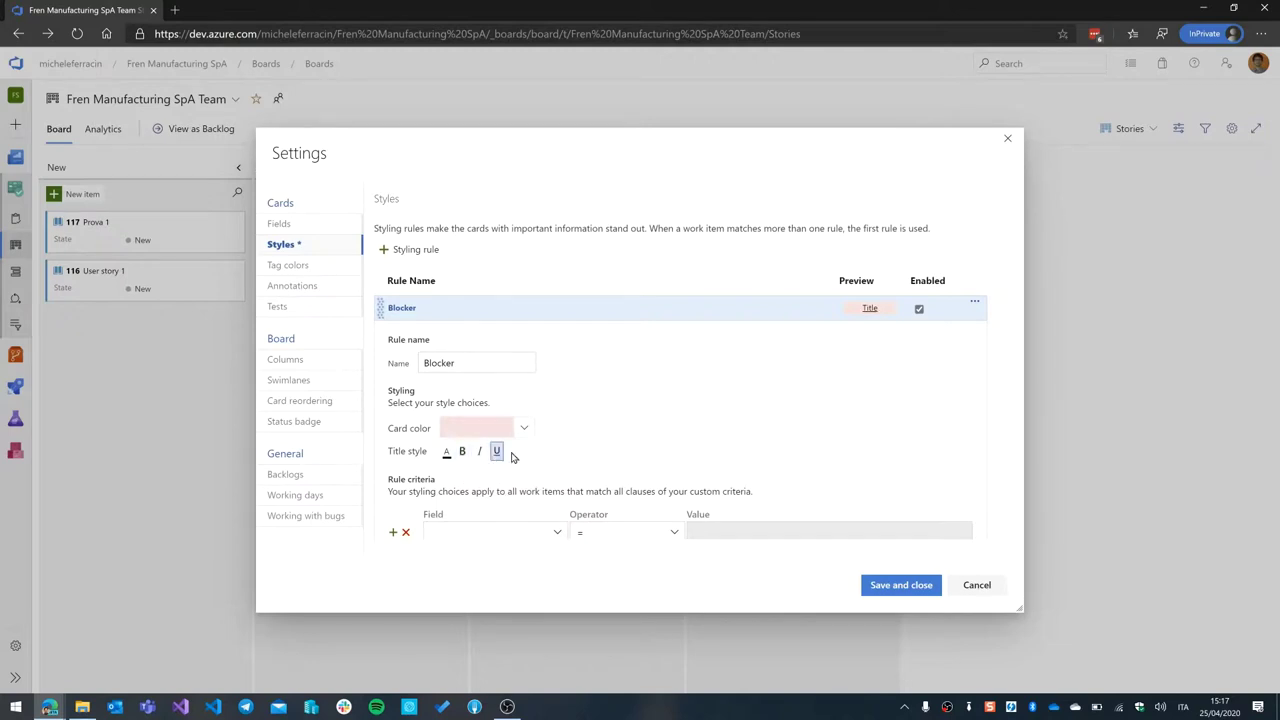
Set the Blocker rule's criterion to Tags Contains "X" and save the board settings
{"action": "left_click", "coordinate": [559, 532]}
{"action": "type", "text": "Tags"}
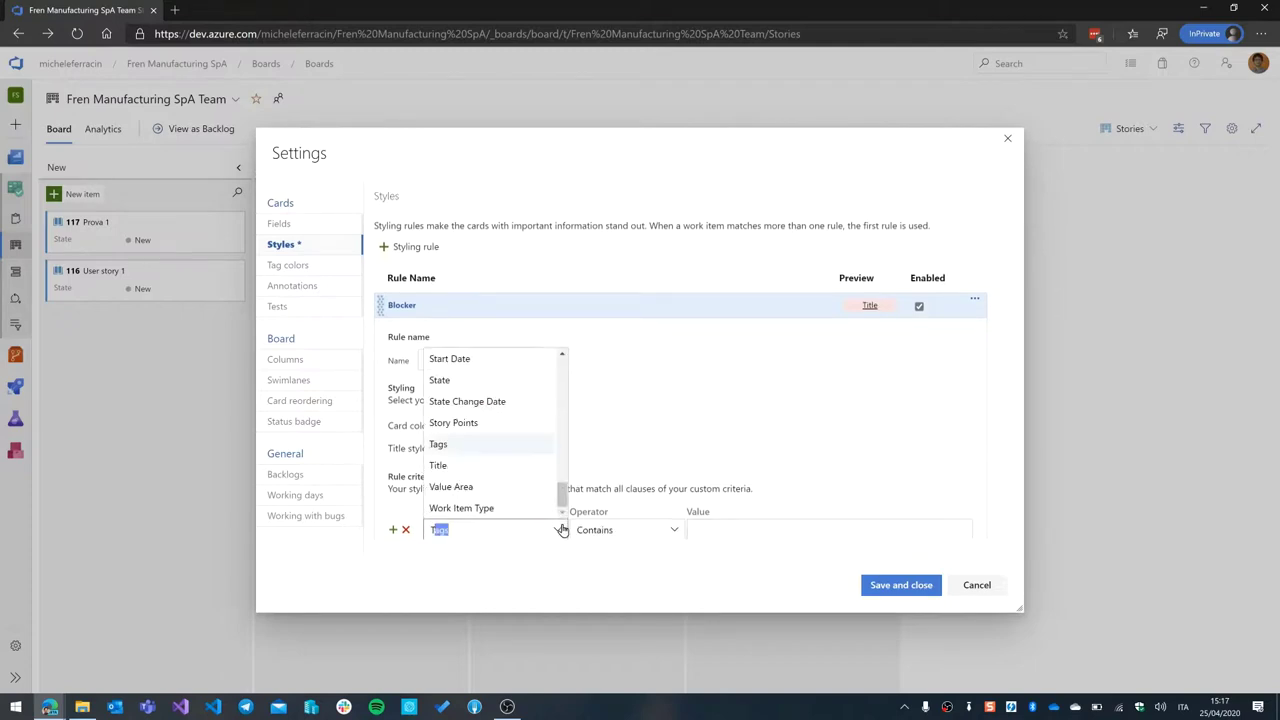
{"action": "key", "text": "Tab"}
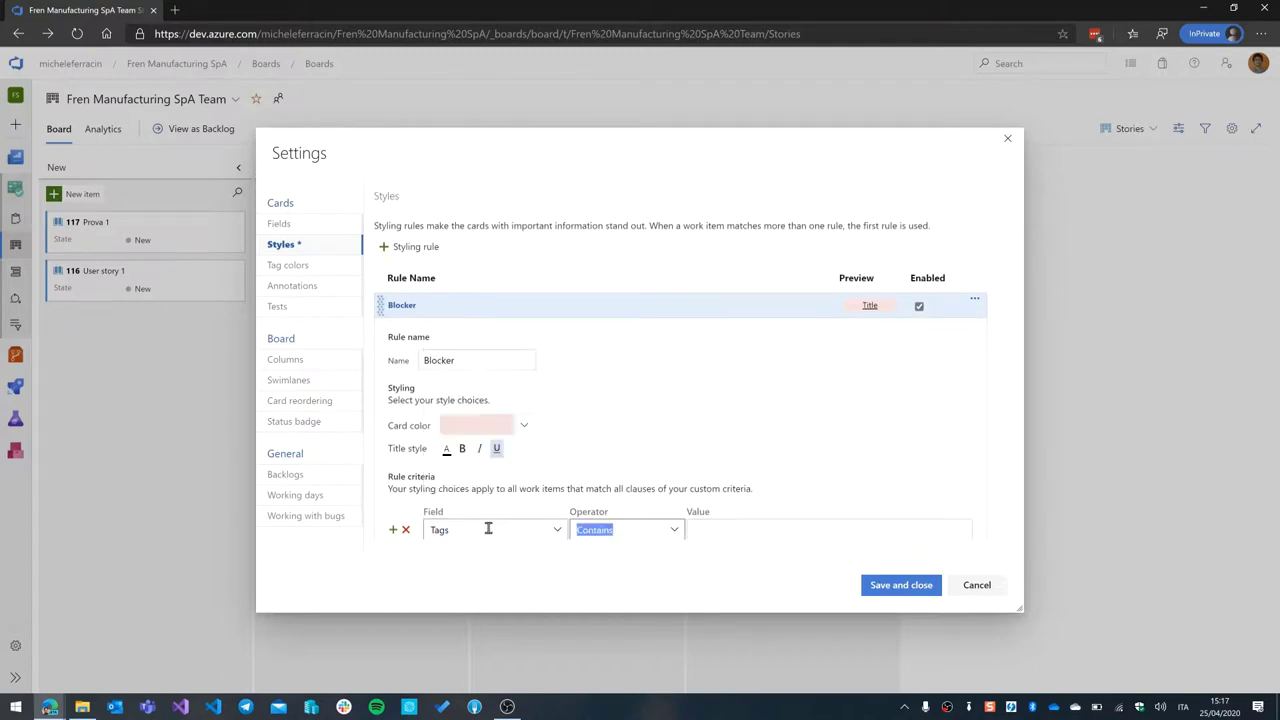
{"action": "key", "text": "Tab"}
{"action": "type", "text": "X"}
{"action": "left_click", "coordinate": [893, 588]}
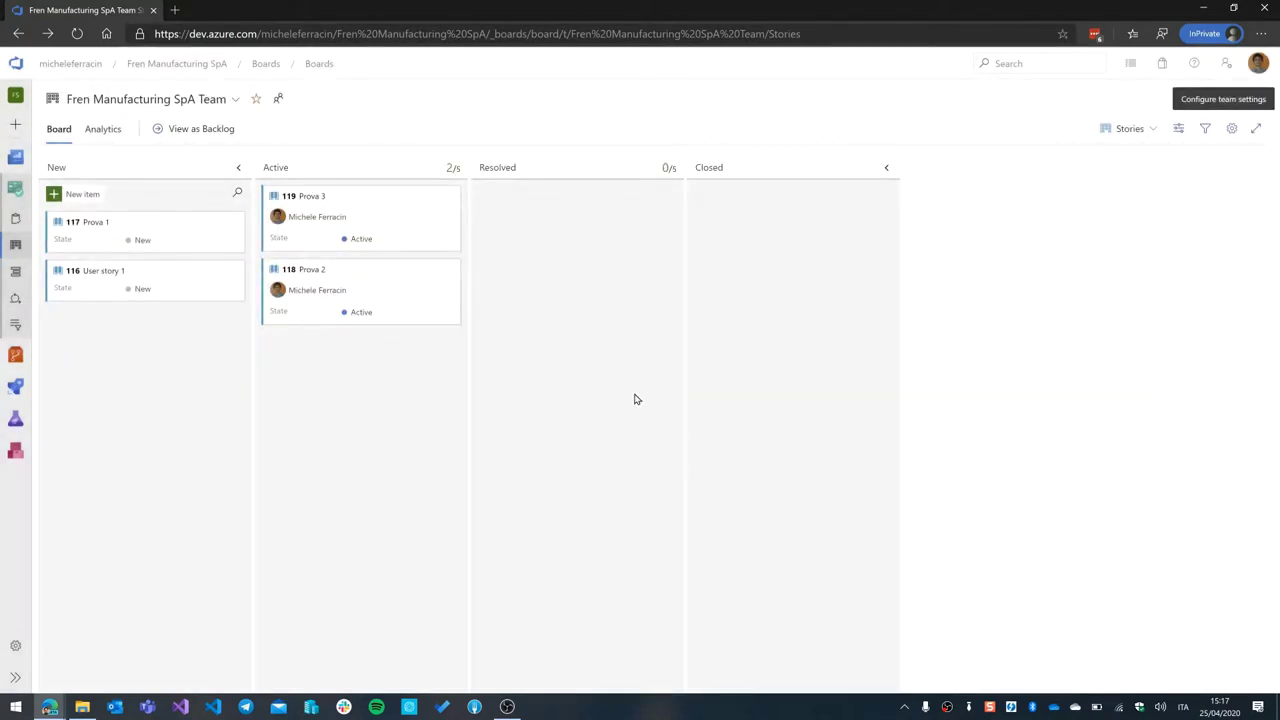
Add the tag "X" to the Prova 2 user story and save the work item
{"action": "left_click", "coordinate": [318, 275]}
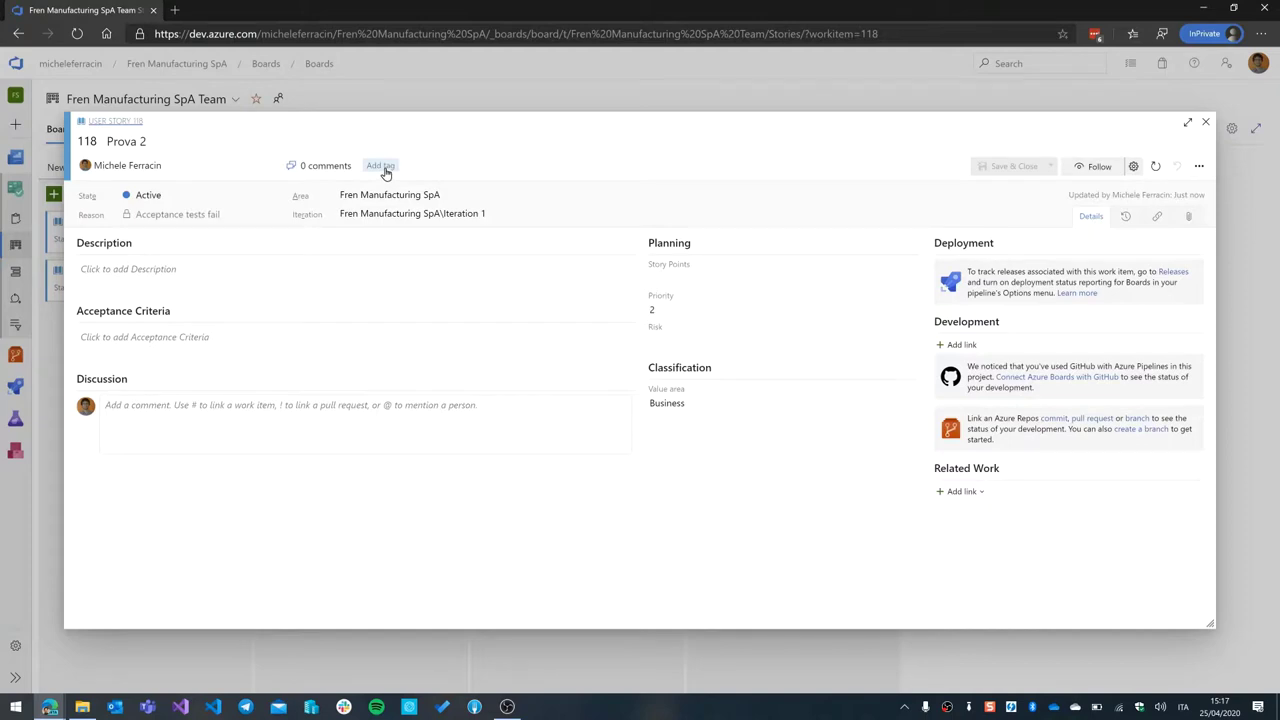
{"action": "left_click", "coordinate": [383, 167]}
{"action": "type", "text": "x"}
{"action": "key", "text": "Return"}
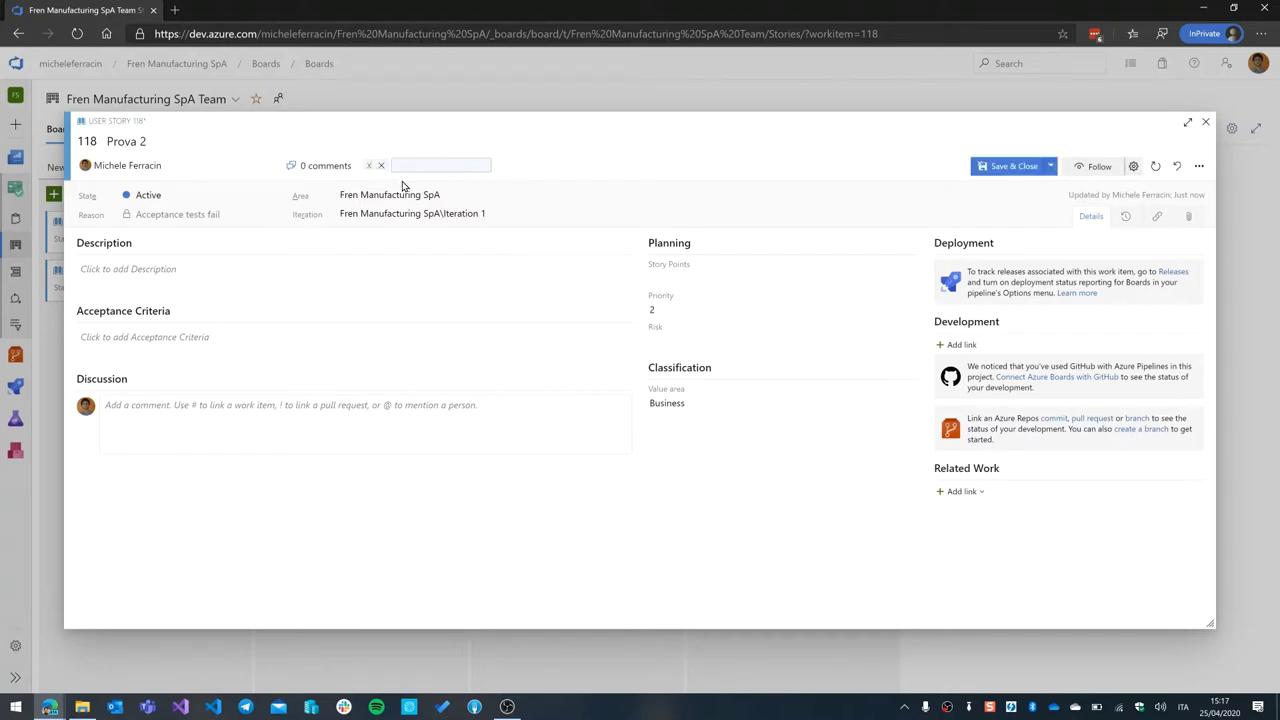
{"action": "left_click", "coordinate": [1000, 170]}
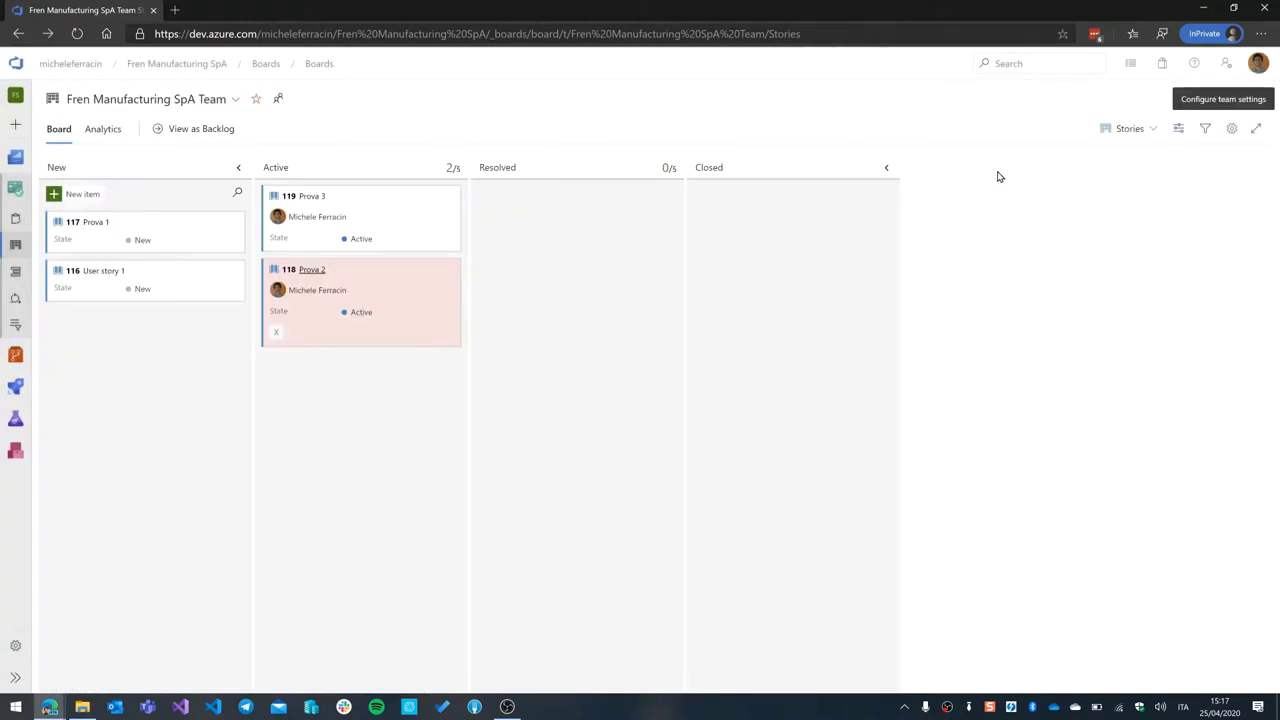